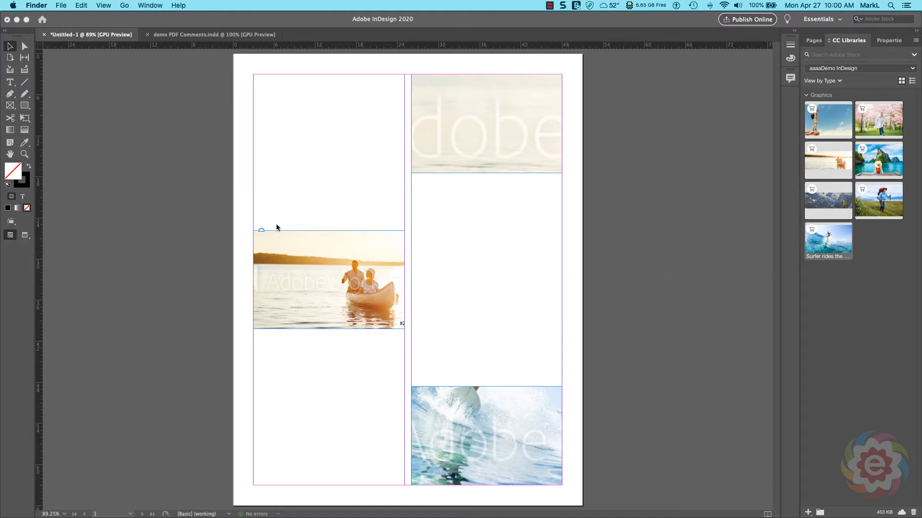
left_click(295, 142)
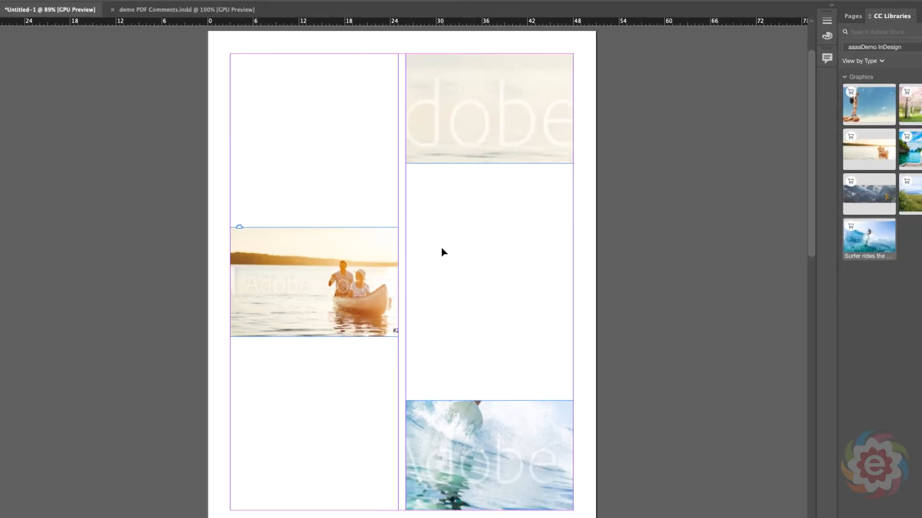
left_click(256, 287)
left_click(313, 385)
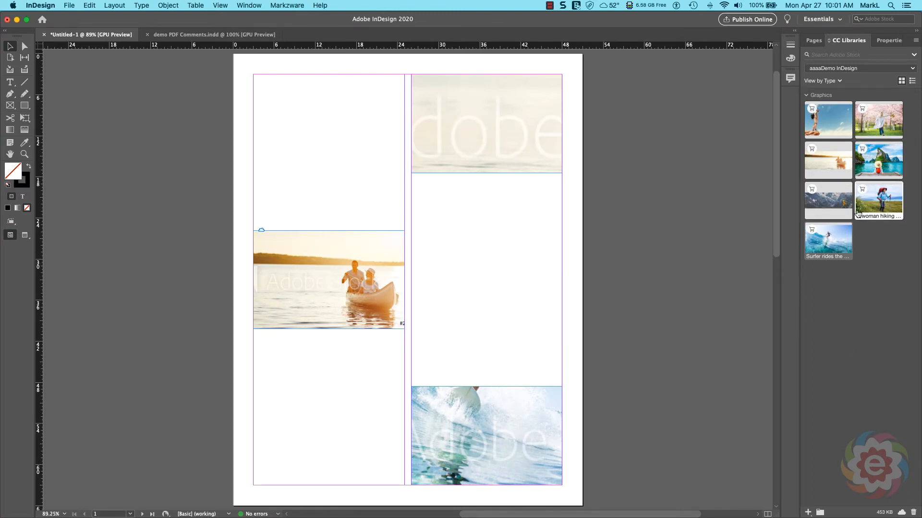
Load a copy of the woman hiking image from the library for placing in the document
mouse_move(859, 214)
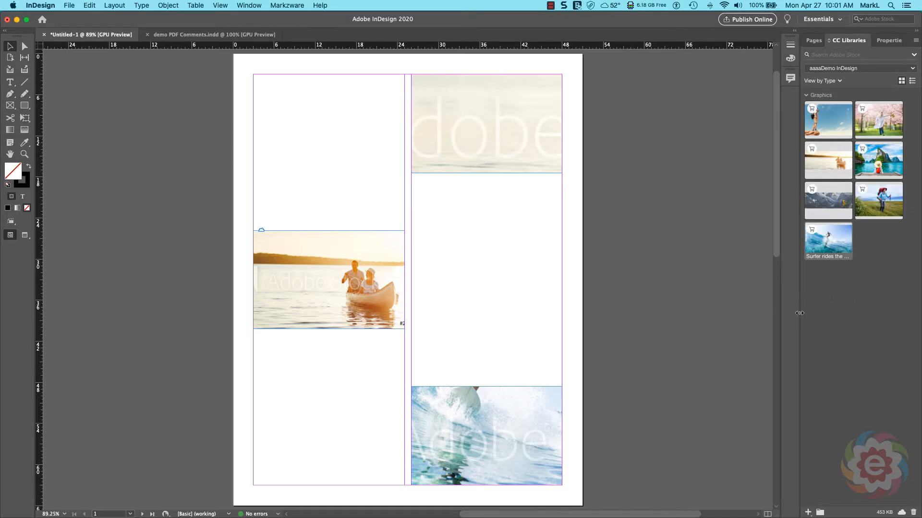
right_click(873, 199)
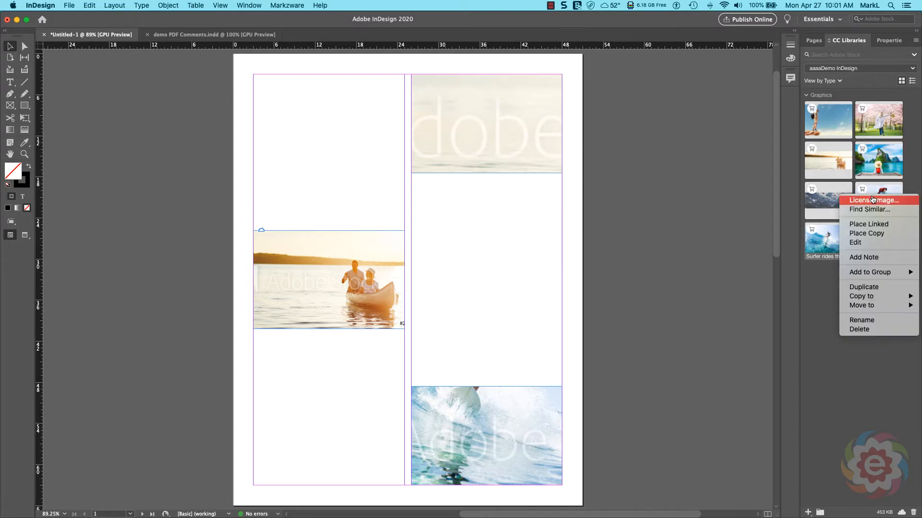
left_click(864, 235)
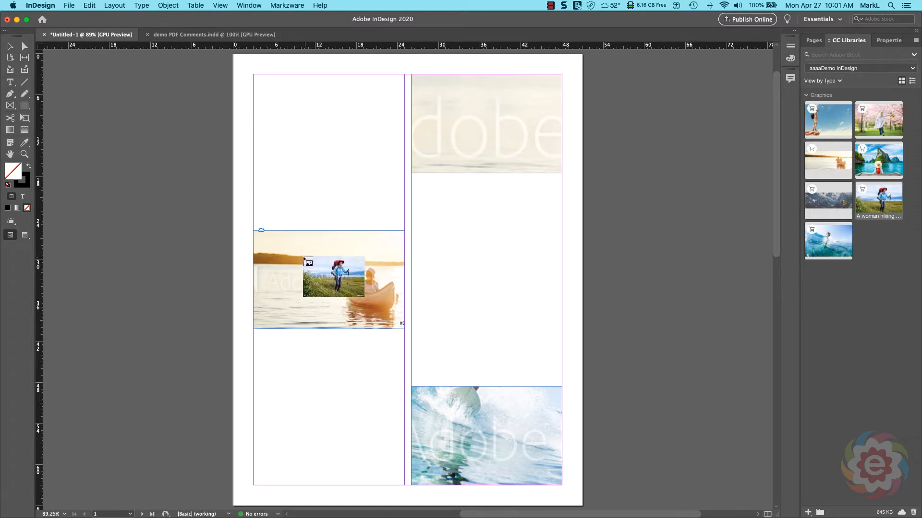
Try placing the loaded hiking image at full size over the canoe photo and inside its frame, undoing each placement
left_click(301, 256)
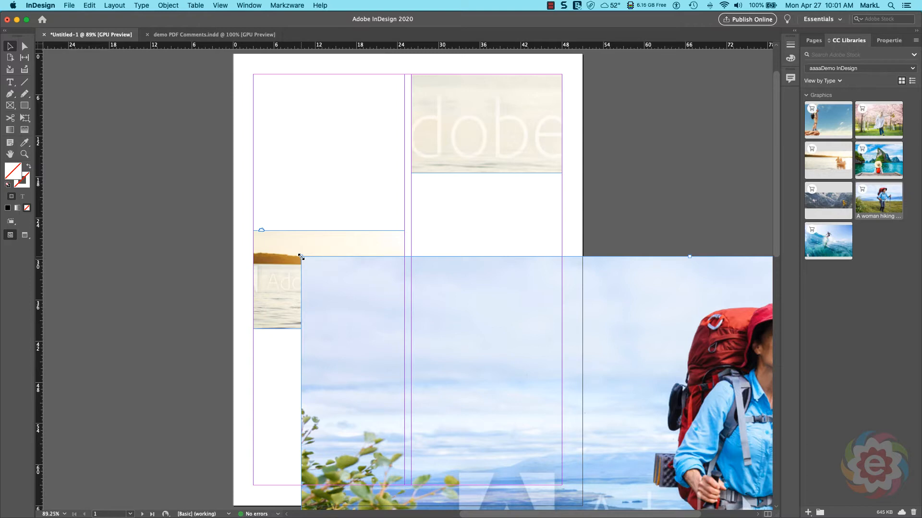
key("super+z")
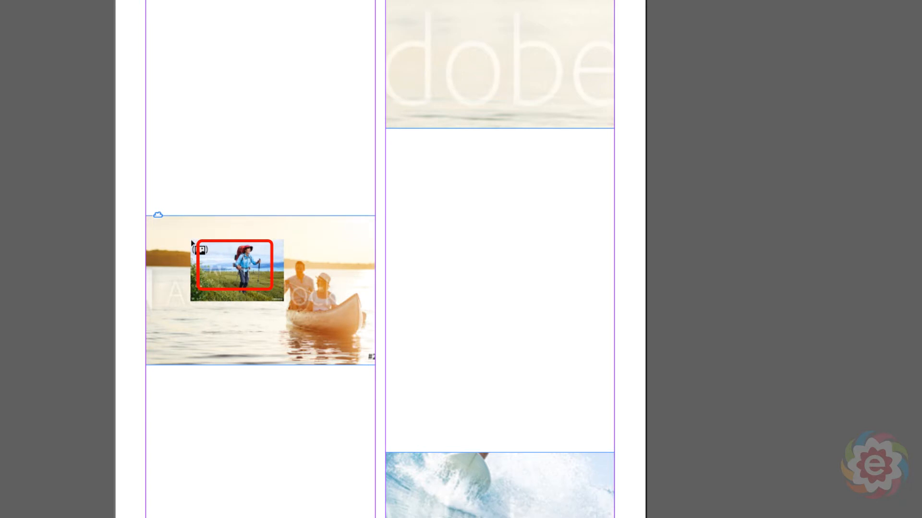
left_click_drag(196, 250, 196, 252)
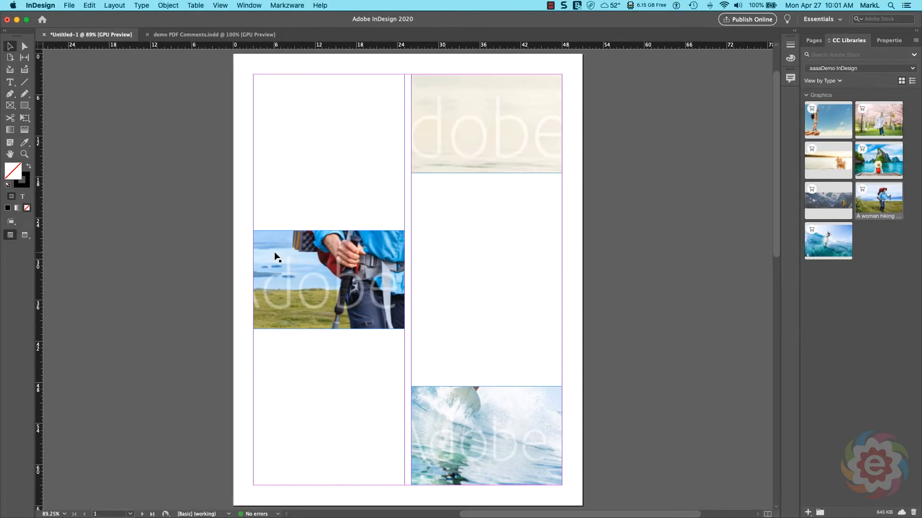
key("super+z")
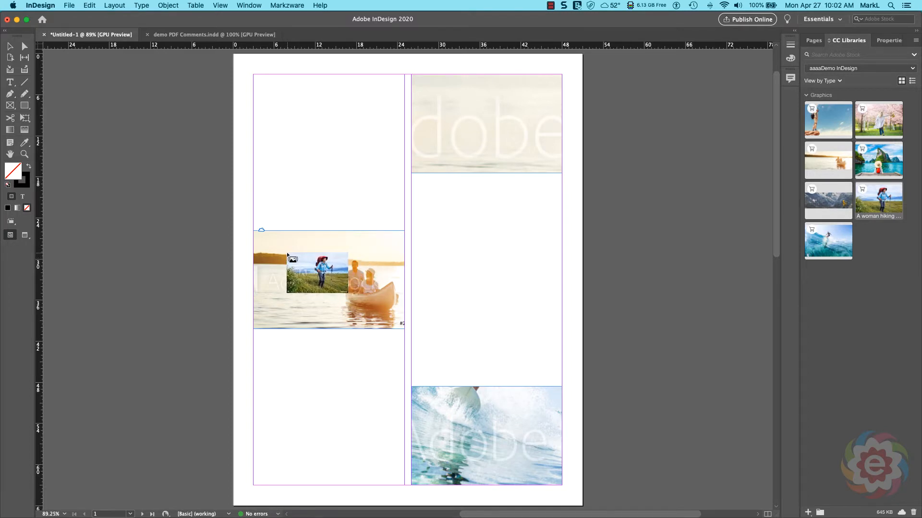
Replace the canoe photo in the left-column frame with the loaded hiking image and apply Content-Aware Fit to it
left_click(287, 255)
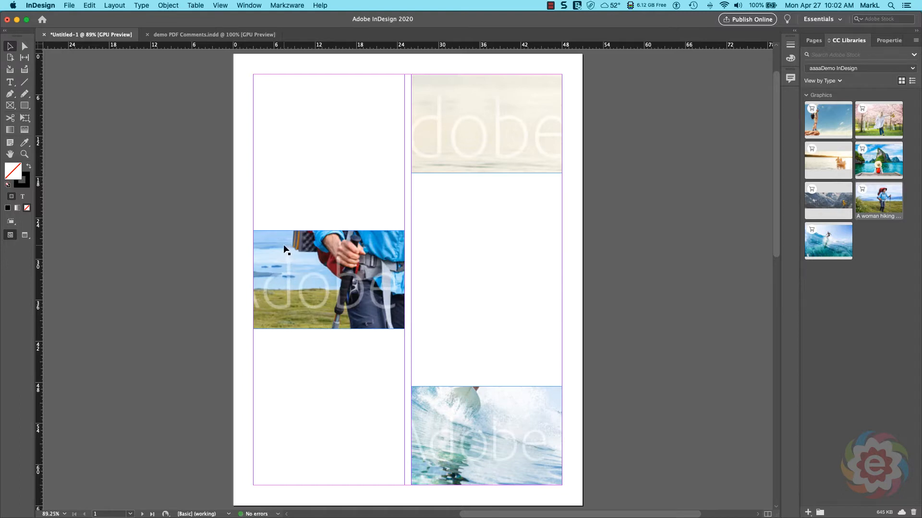
left_click(284, 246)
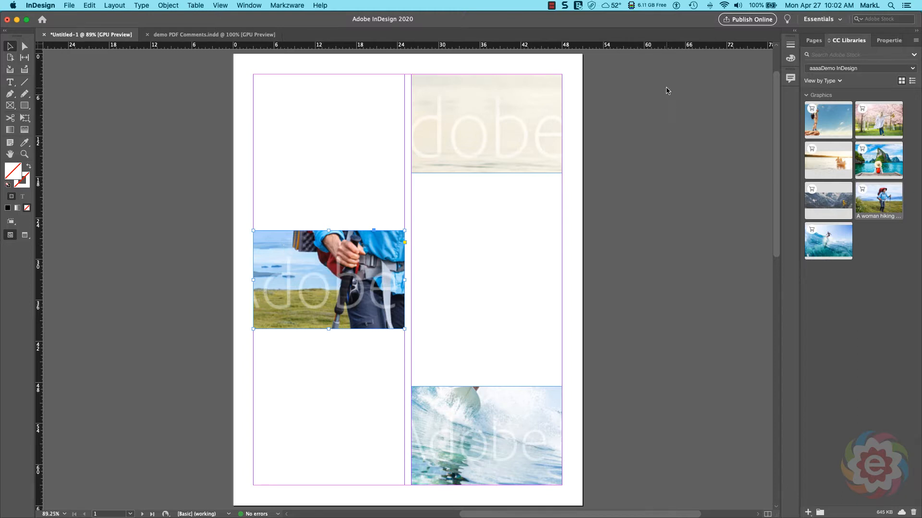
left_click(891, 41)
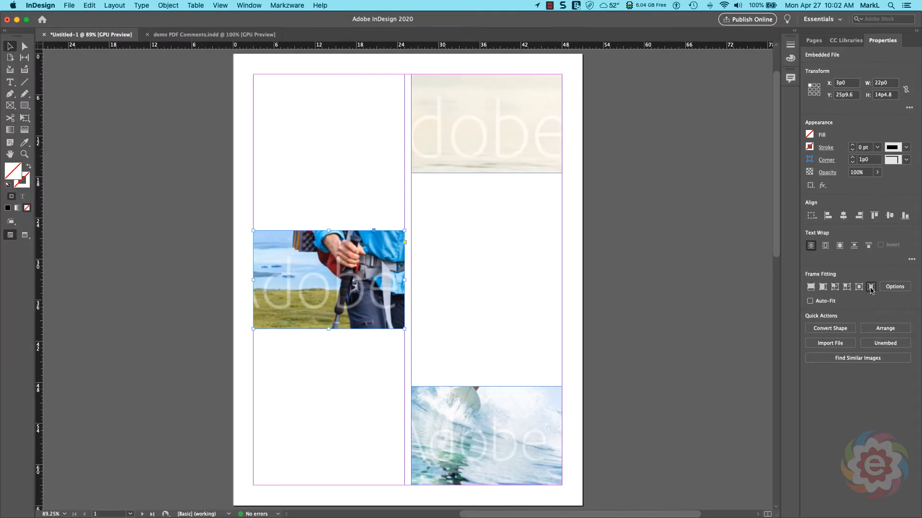
left_click(853, 301)
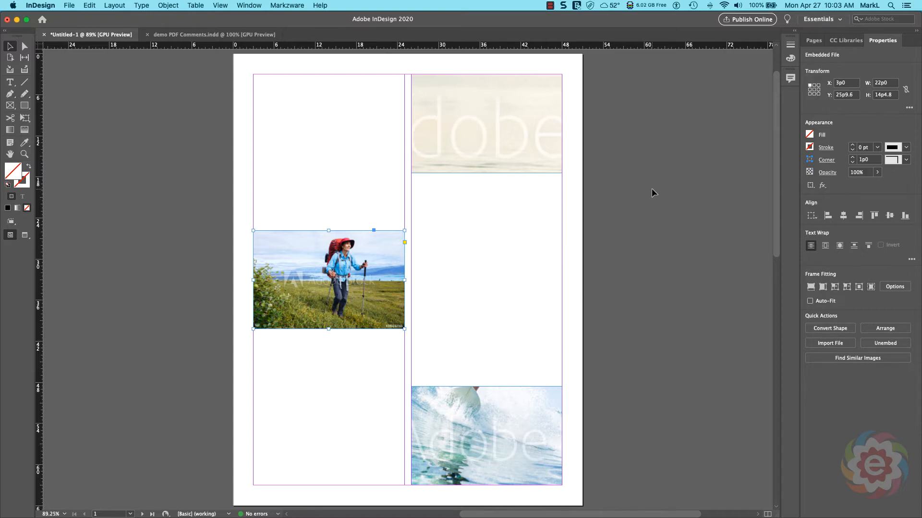
Try Fill Frame Proportionally on the image at the top of the page's right column, and undo it
left_click(451, 121)
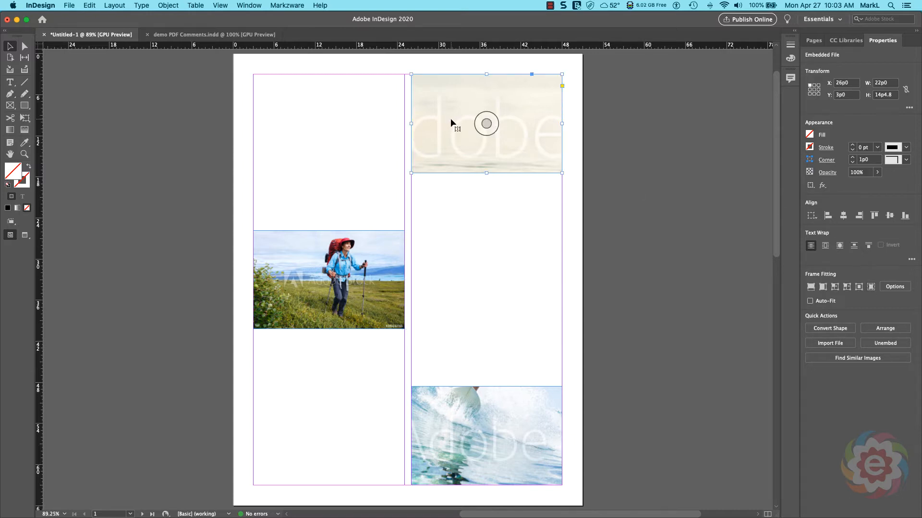
left_click(810, 287)
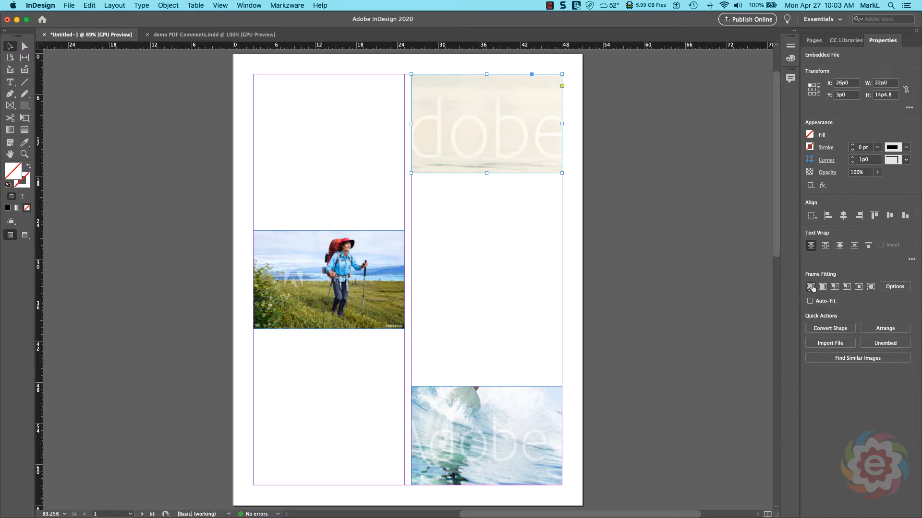
left_click(811, 287)
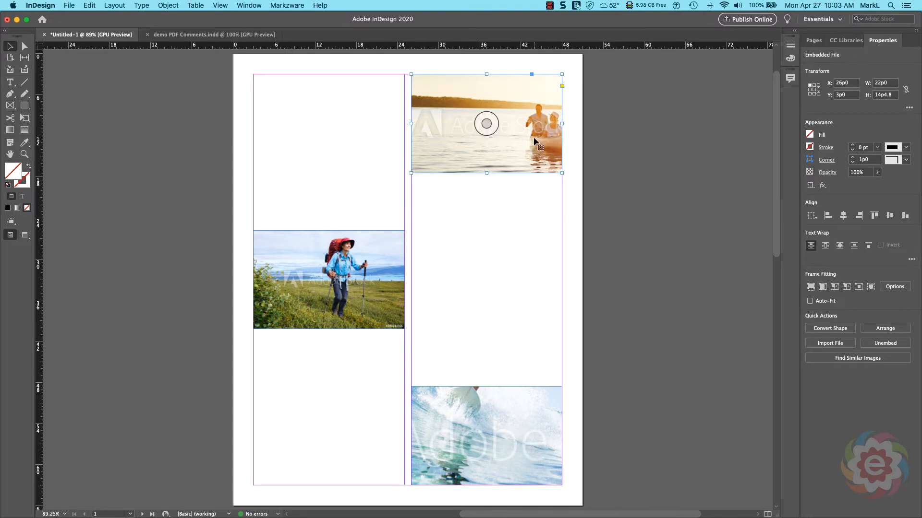
key("super+z")
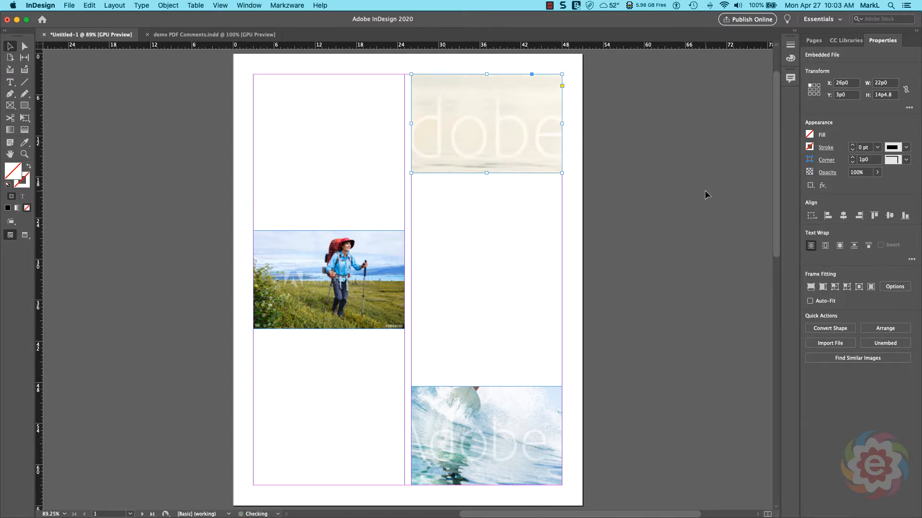
Compare Content-Aware Fit with Fill Frame Proportionally on the right-column canoe image, finishing with Content-Aware Fit
left_click(870, 287)
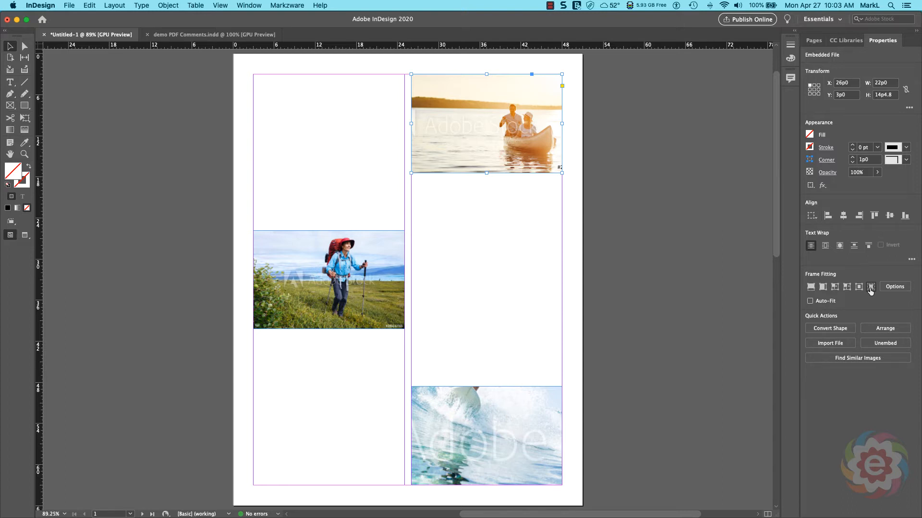
left_click(870, 290)
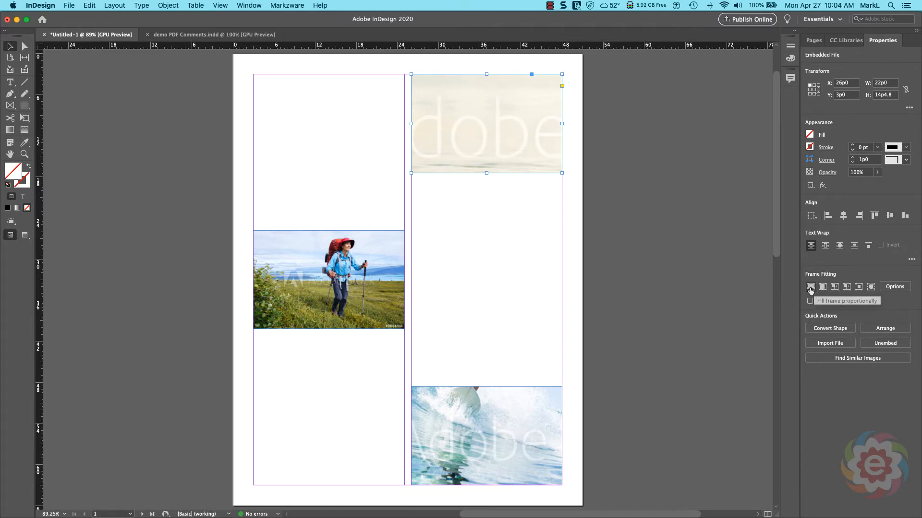
left_click(810, 287)
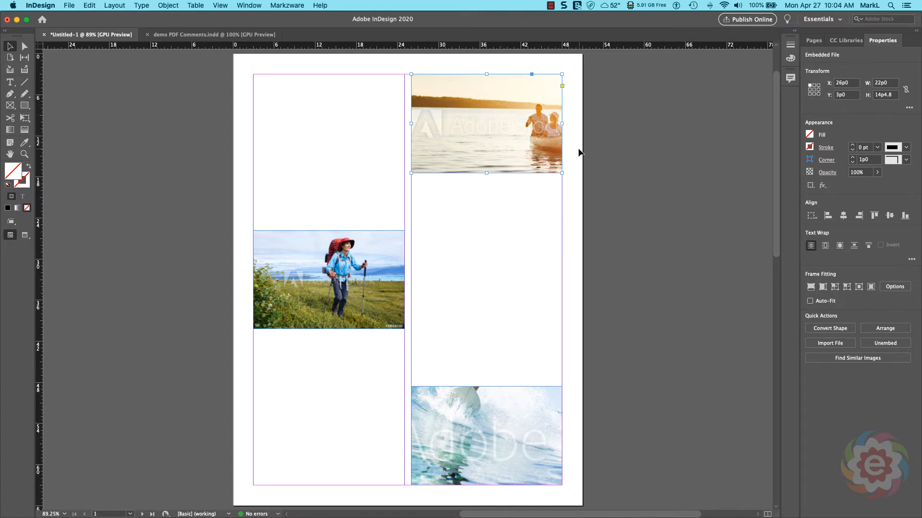
left_click(871, 287)
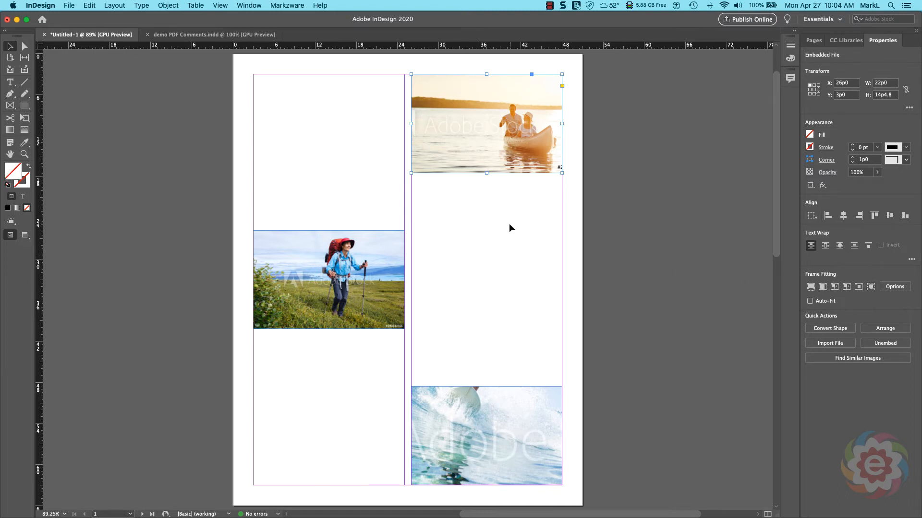
Reposition the canoe image inside its frame to an X offset of about -13p8.4, leaving the frame in place
left_click(487, 124)
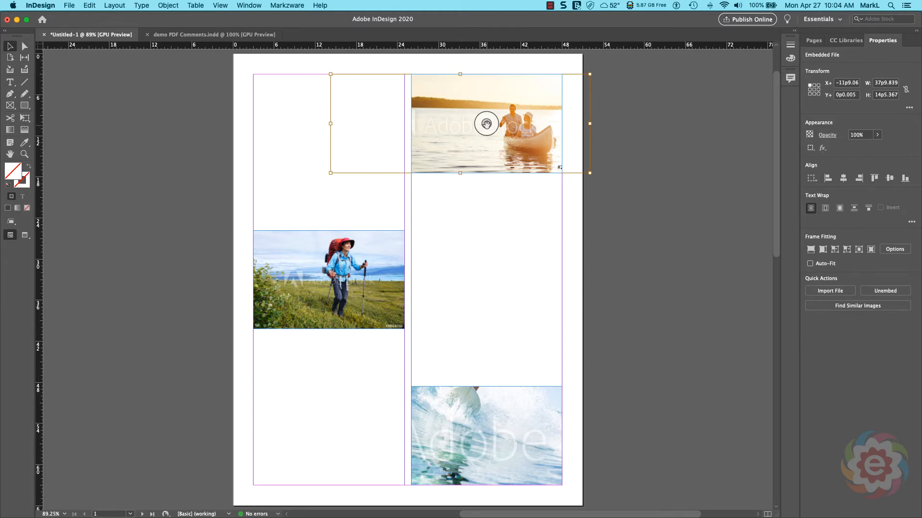
left_click_drag(486, 124, 510, 124)
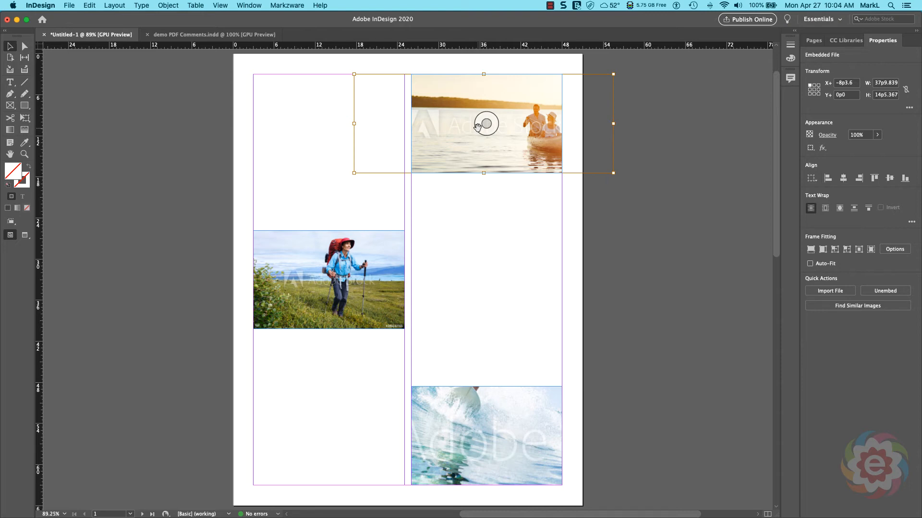
mouse_move(487, 126)
left_mouse_down()
mouse_move(471, 132)
mouse_move(489, 136)
left_mouse_up()
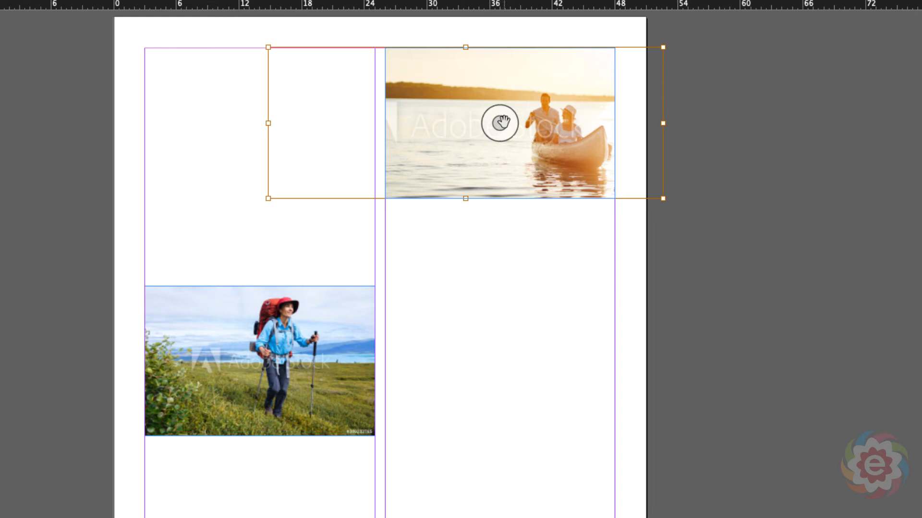
left_click_drag(500, 123, 479, 127)
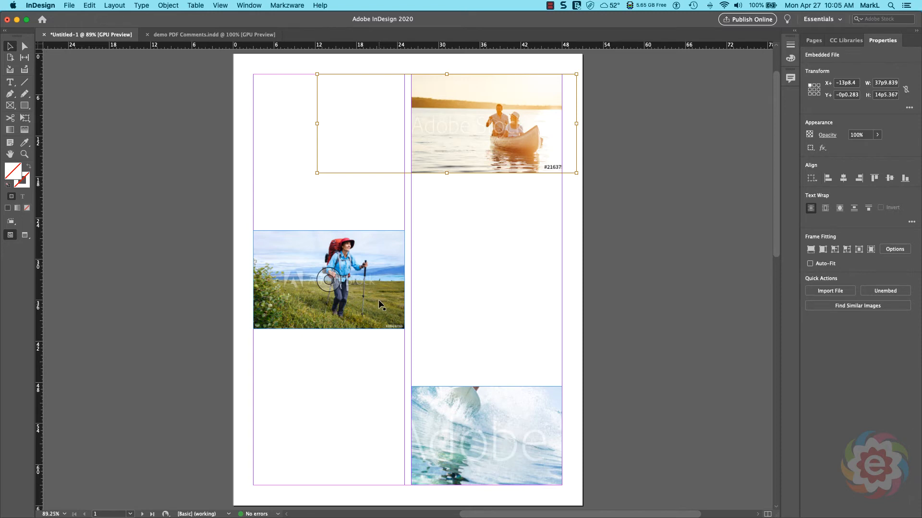
Try moving the hiking image's frame to the right column, undo that, and shift it up the left column to about Y 24p4.8
left_click_drag(378, 295, 534, 269)
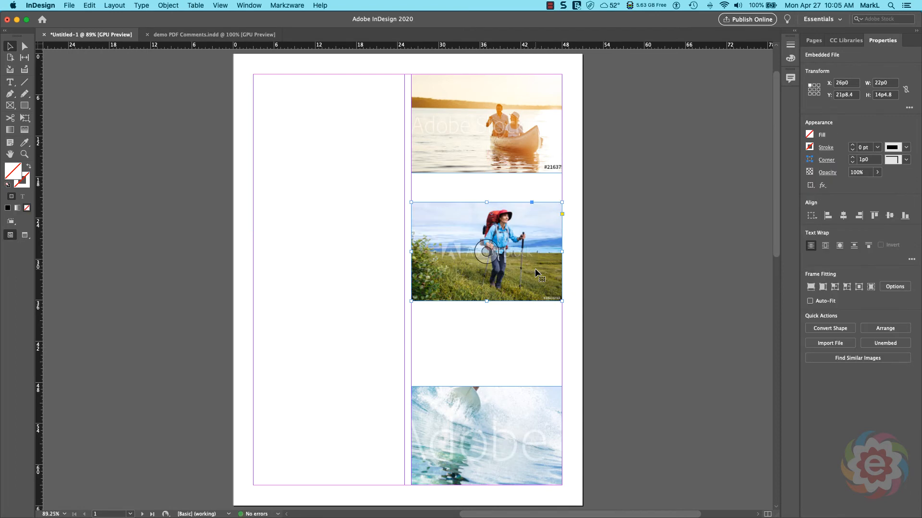
key("super+z")
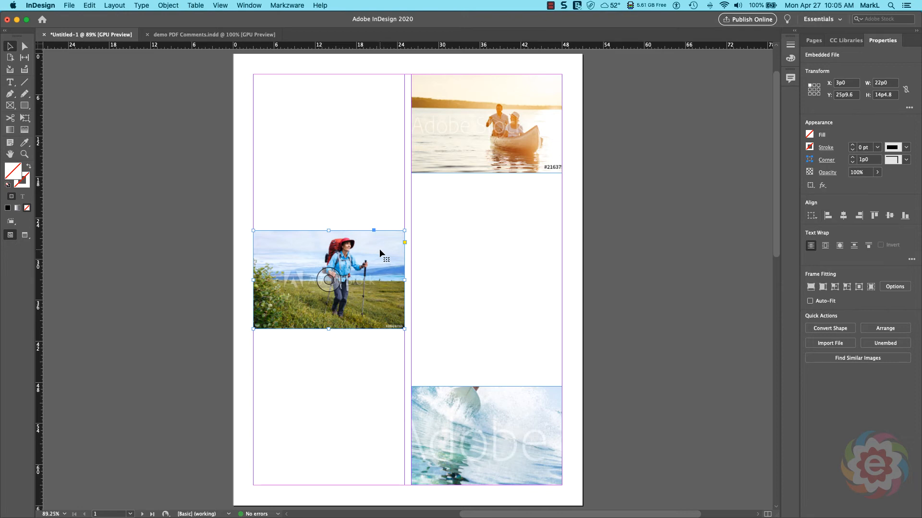
mouse_move(380, 249)
left_mouse_down()
mouse_move(435, 241)
mouse_move(525, 249)
mouse_move(531, 233)
mouse_move(403, 197)
mouse_move(359, 237)
mouse_move(444, 254)
mouse_move(380, 231)
mouse_move(379, 239)
left_mouse_up()
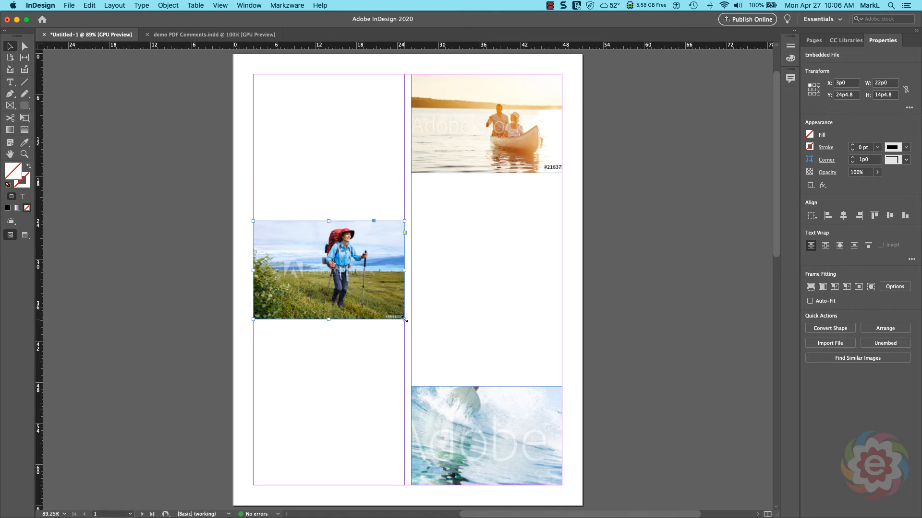
Try enlarging the hiking image with its frame, undo that, and scale both down proportionally to about 11p6.6 wide by 7p6.7 high
left_click_drag(403, 319, 481, 321)
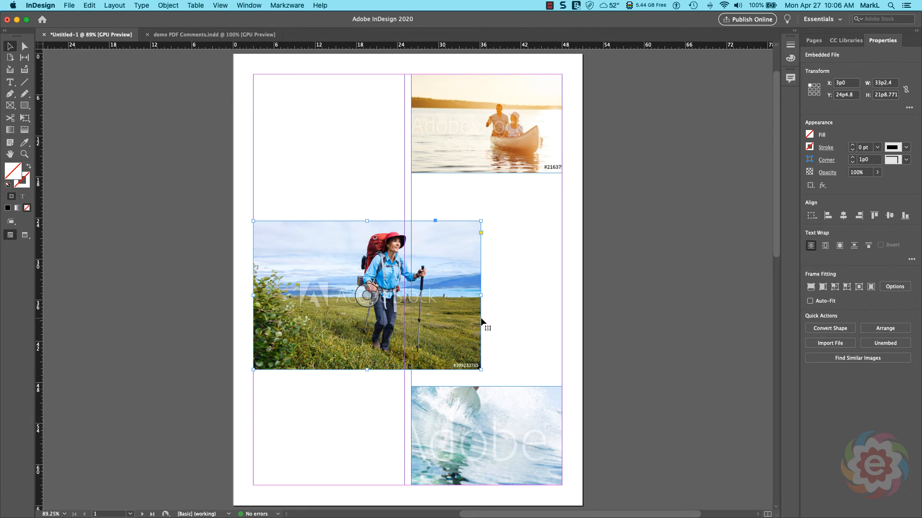
key("cmd+z")
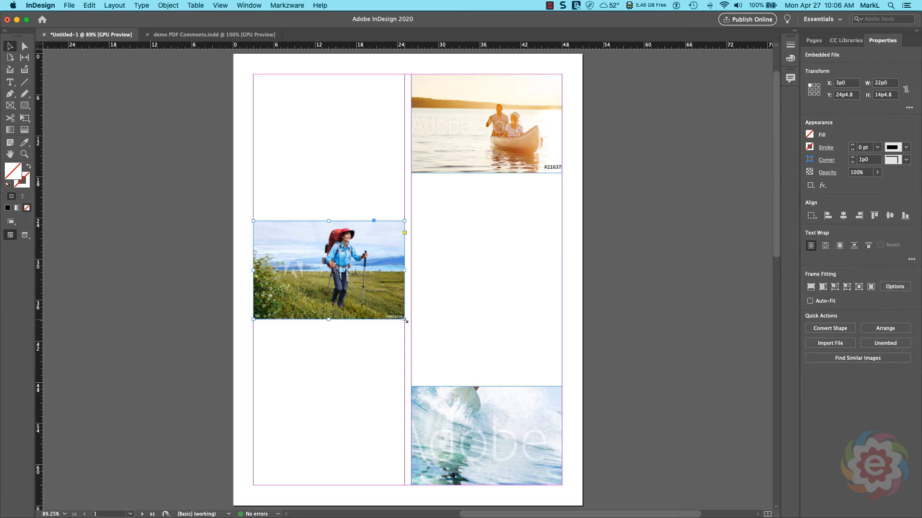
left_click_drag(404, 319, 332, 246)
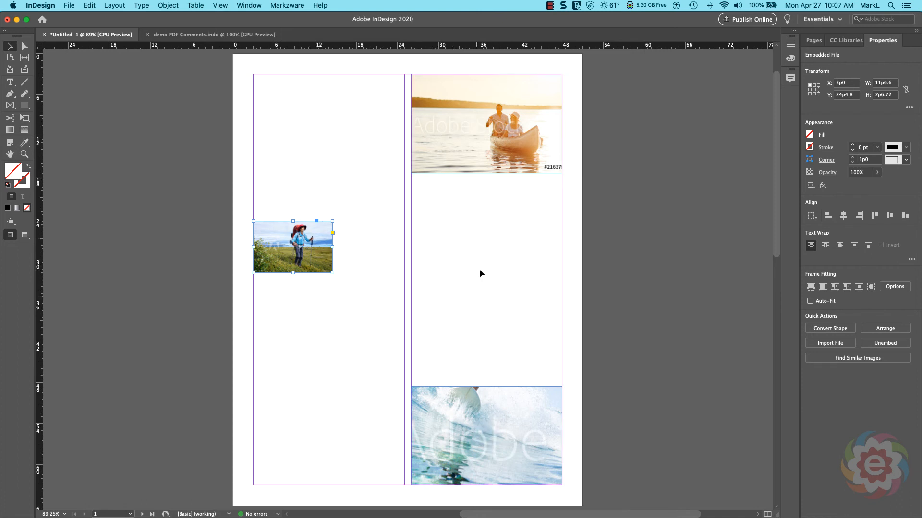
Select the canoe and surfer image frames in the right column and repeat the last scaling on them with Transform Again
left_click(454, 145)
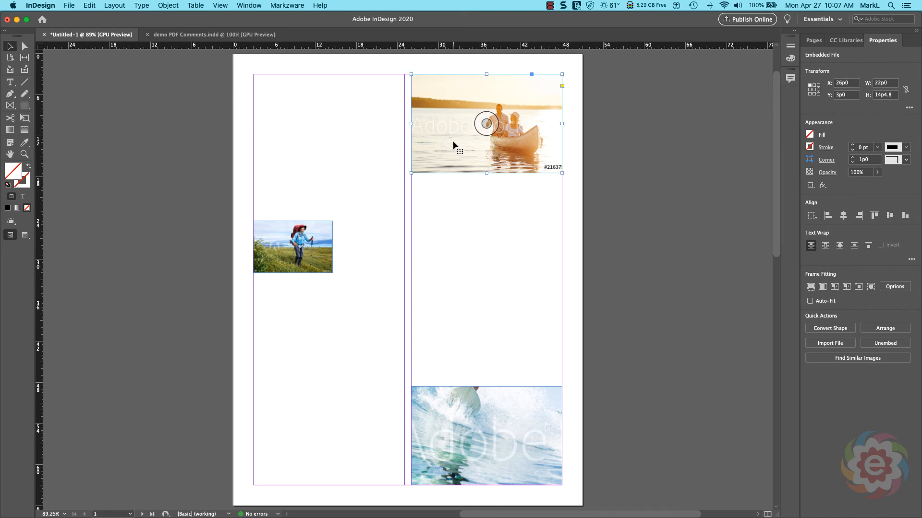
left_click(456, 404, "shift")
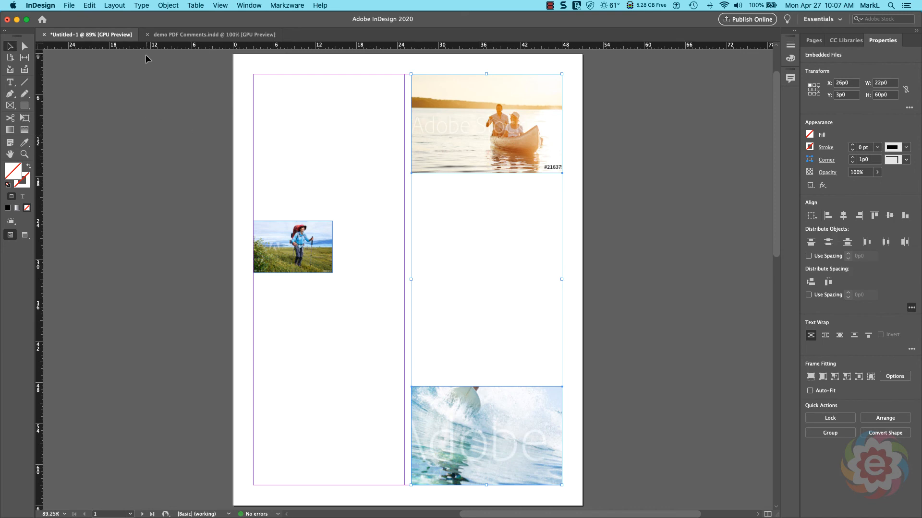
left_click(176, 5)
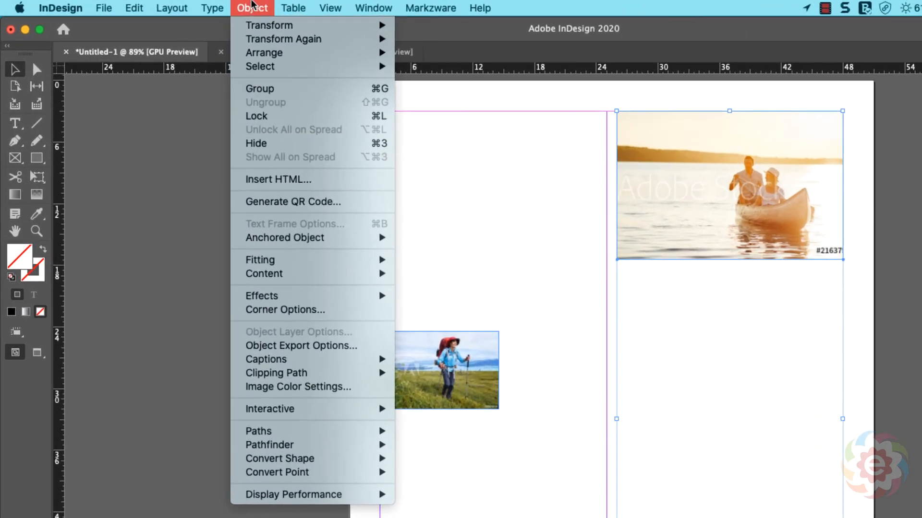
mouse_move(250, 40)
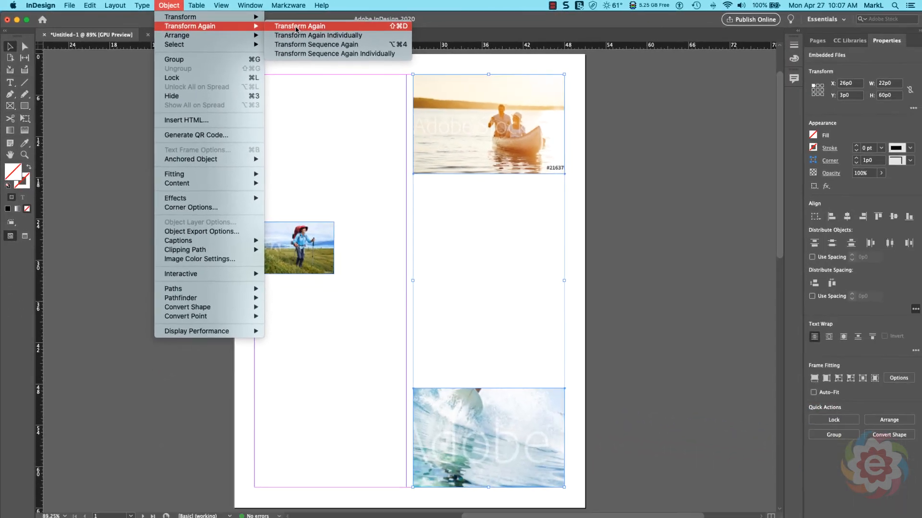
left_click(441, 42)
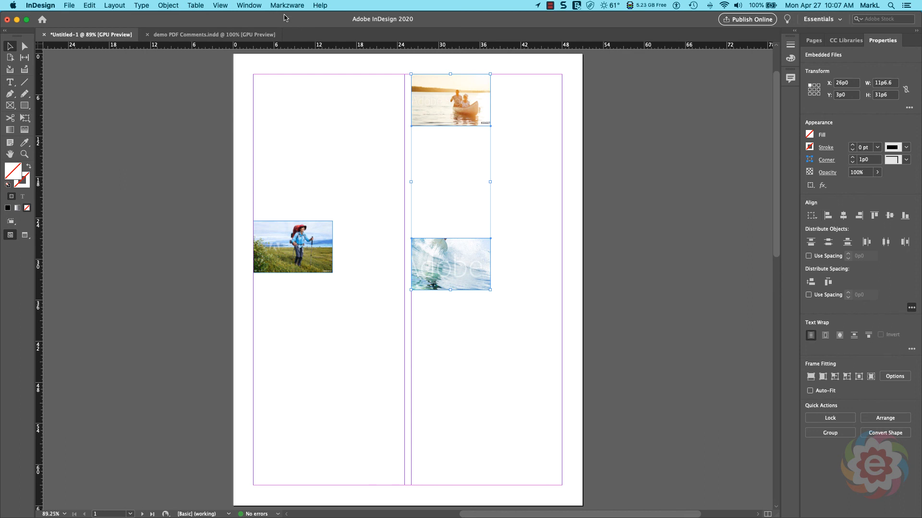
left_click(167, 6)
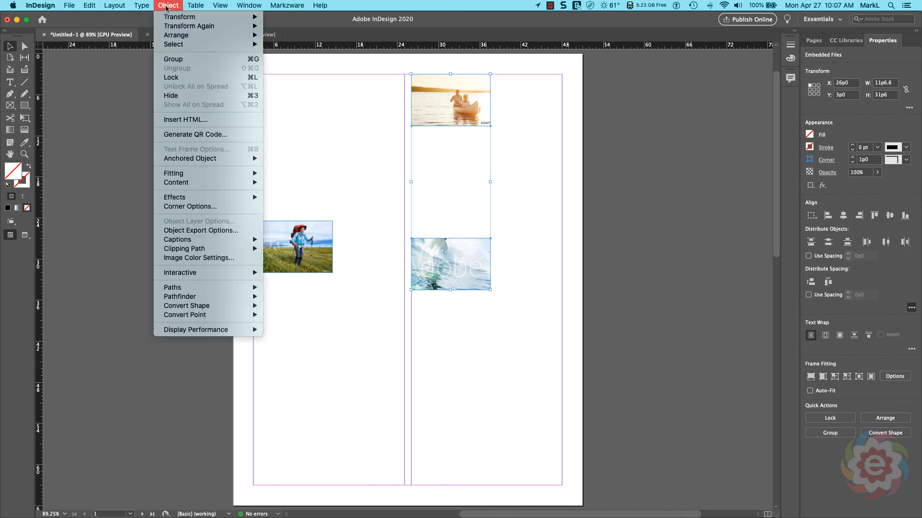
mouse_move(169, 27)
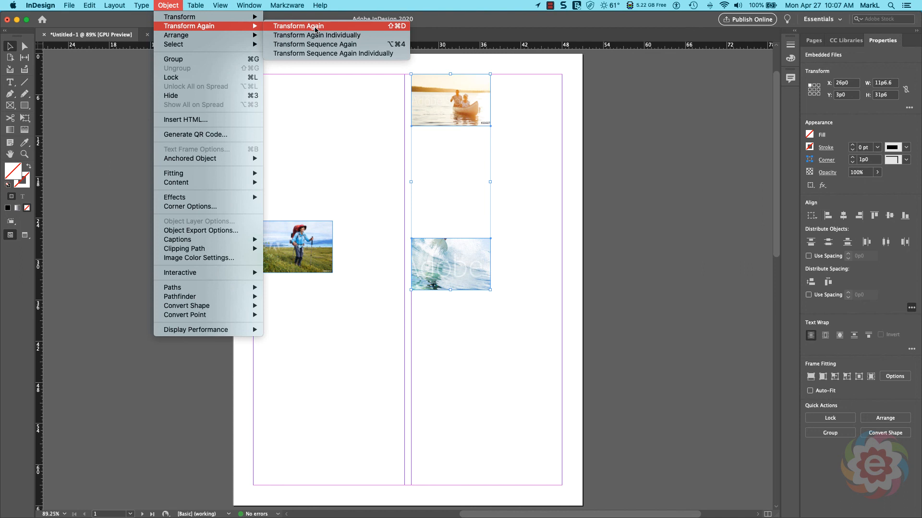
left_click(172, 6)
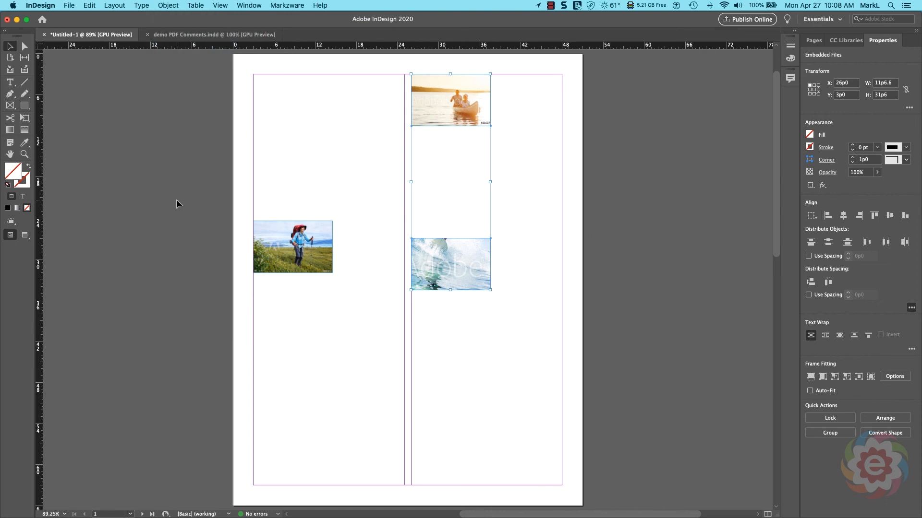